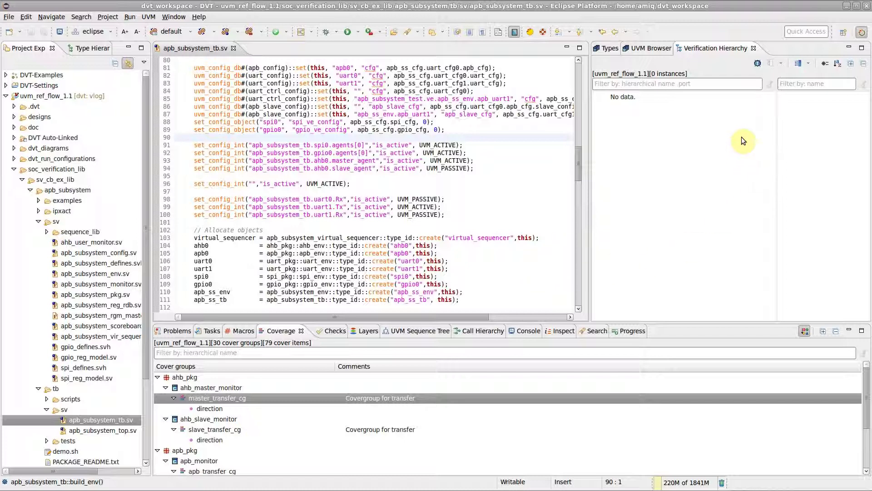
Reopen the Verification Hierarchy view and set apb_gpio_simple_test as its top (66 instances).
left_click(754, 48)
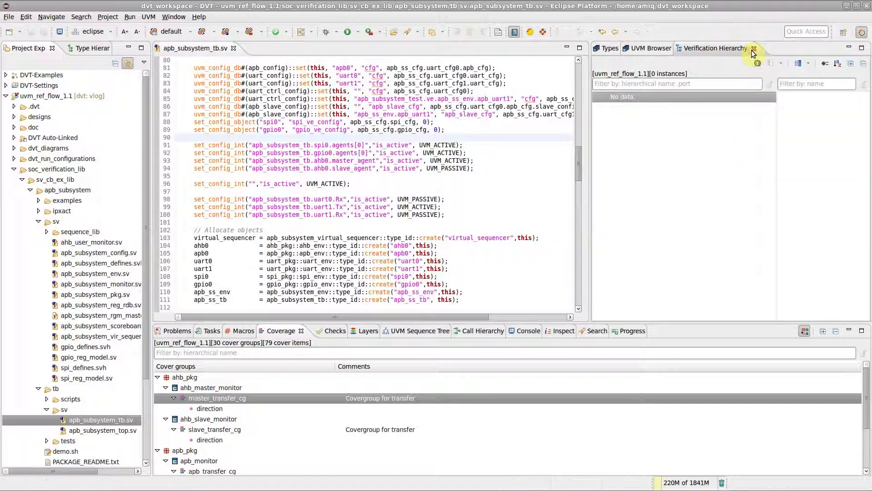
left_click(174, 16)
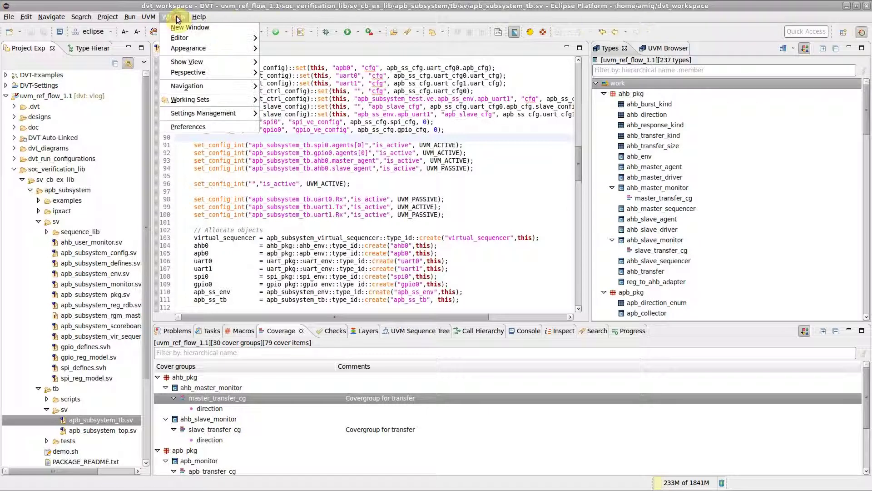
mouse_move(187, 62)
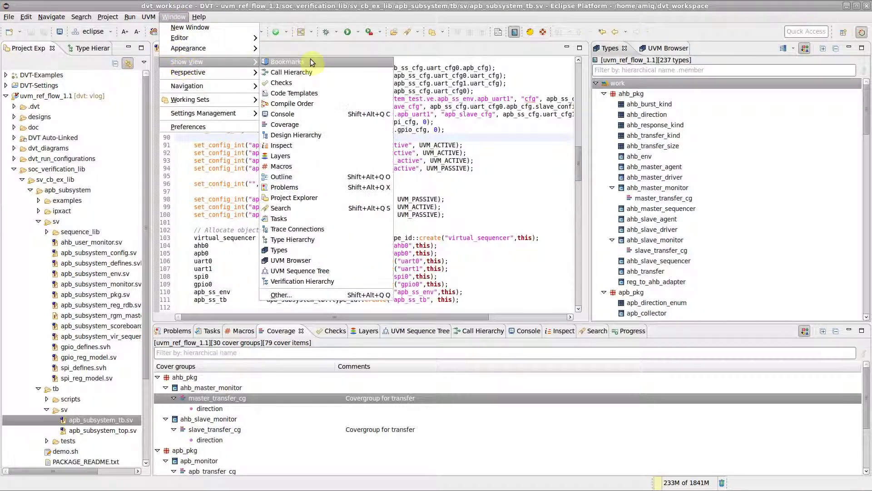
left_click(358, 282)
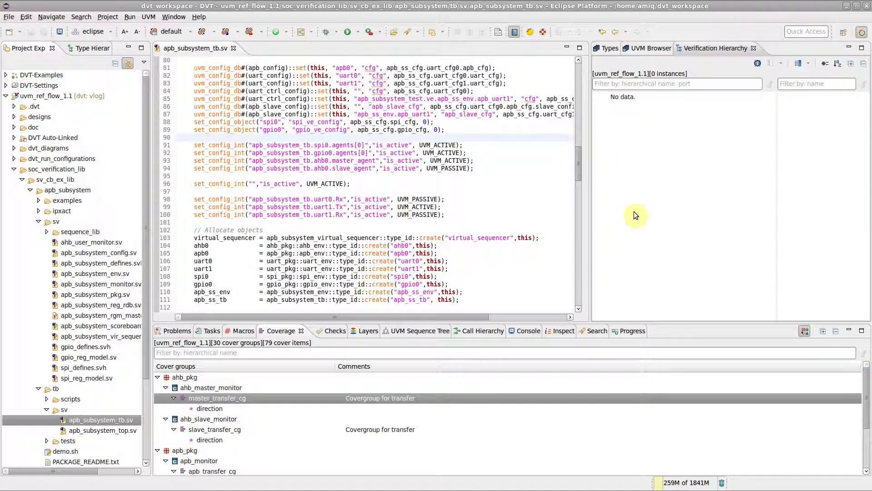
left_click(758, 63)
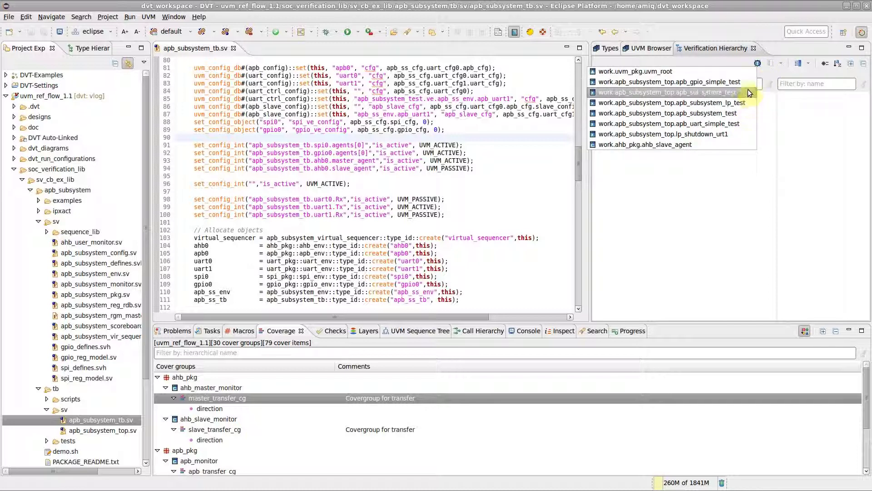
left_click(745, 84)
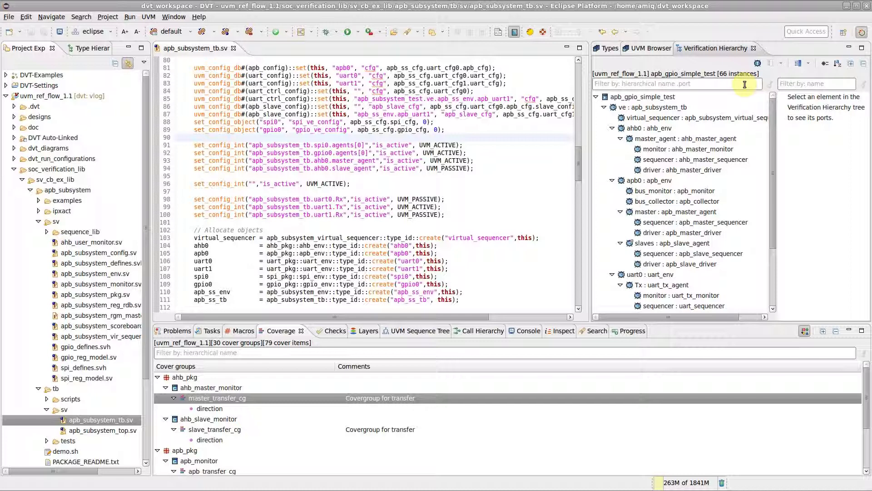
Show the Verification Hierarchy of the apb_subsystem_tb class from line 111.
left_click(293, 300)
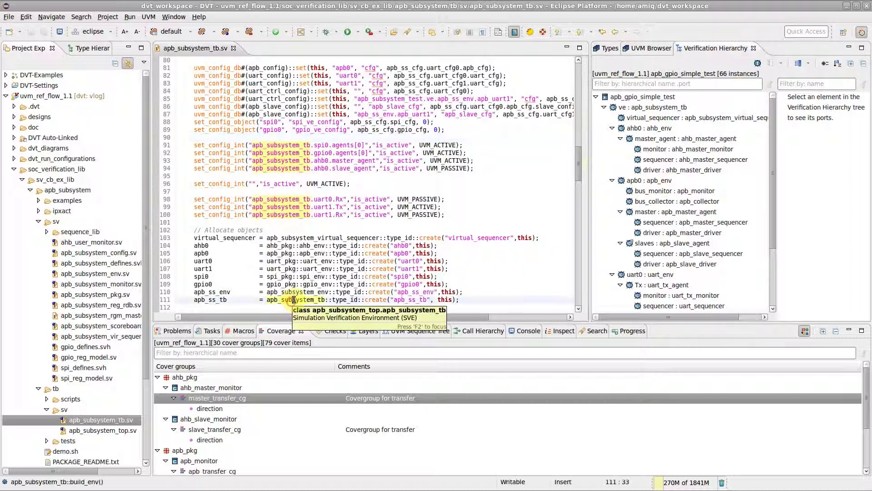
right_click(294, 300)
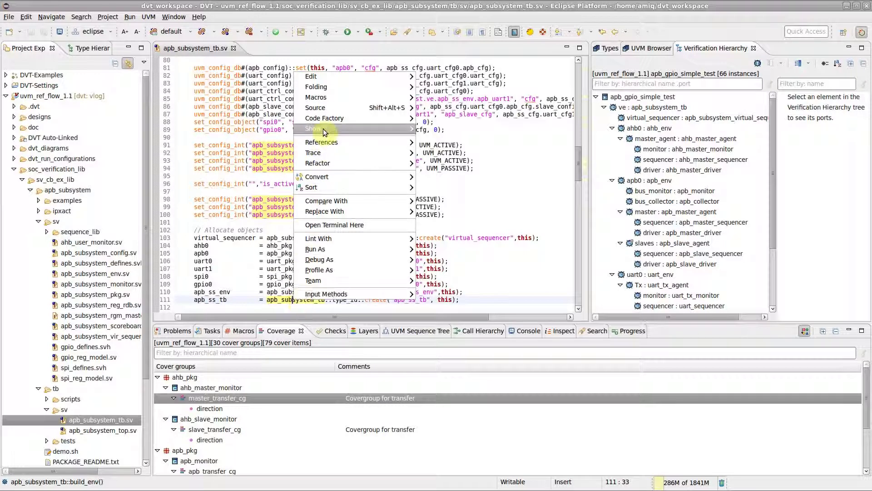
mouse_move(314, 129)
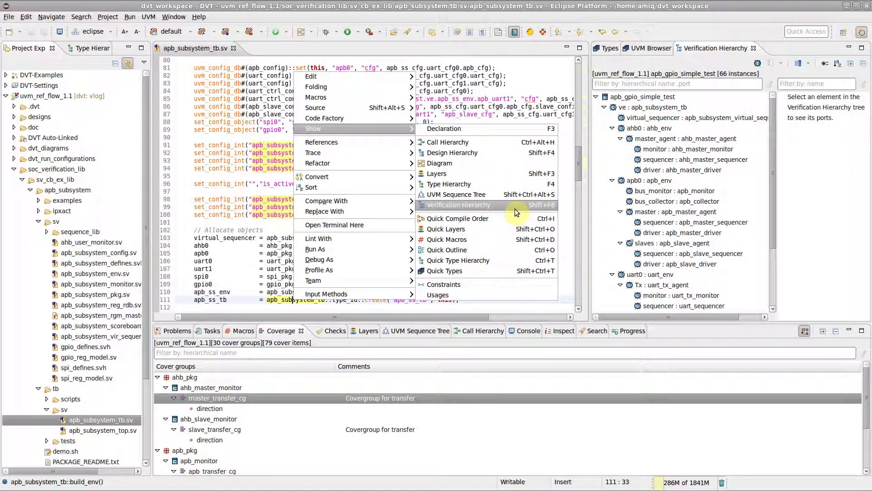
left_click(459, 205)
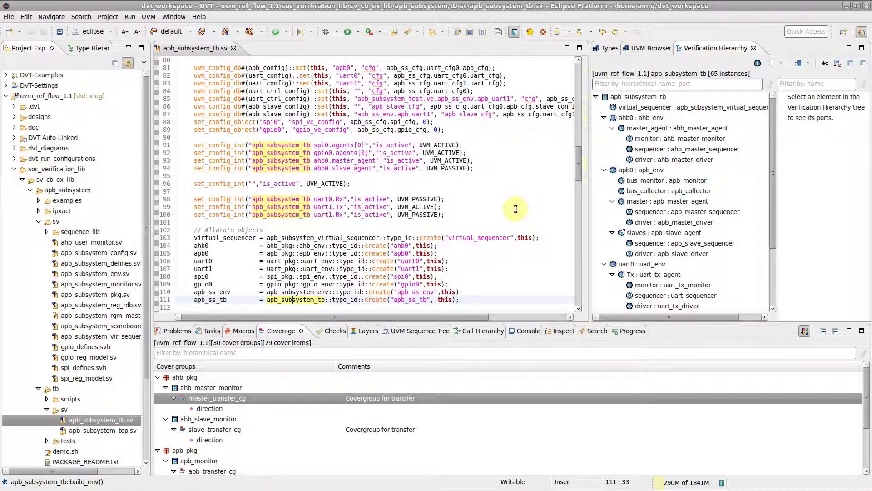
Inspect the ahb master monitor and sequencer ports, selecting seq_item_export.
left_click(660, 139)
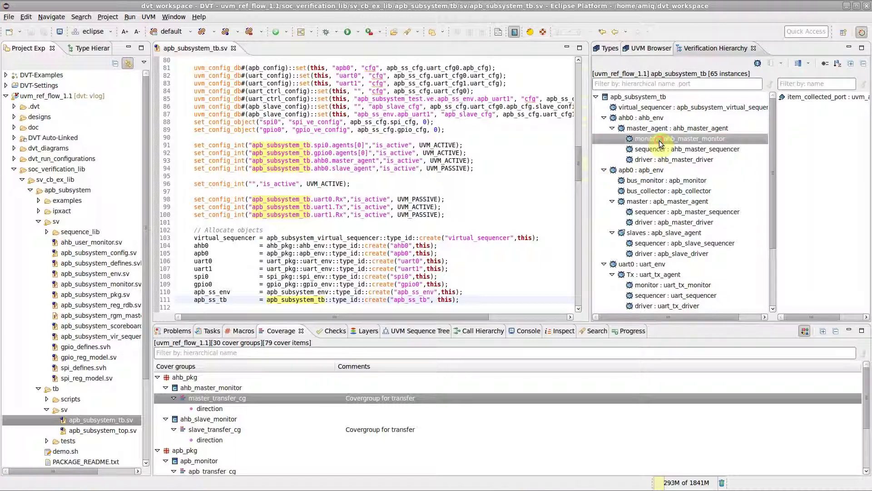
left_click(662, 151)
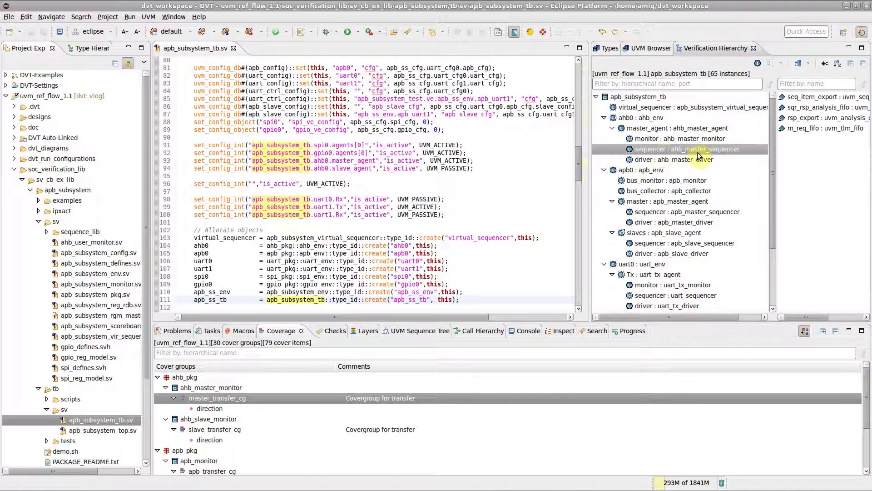
left_click(822, 100)
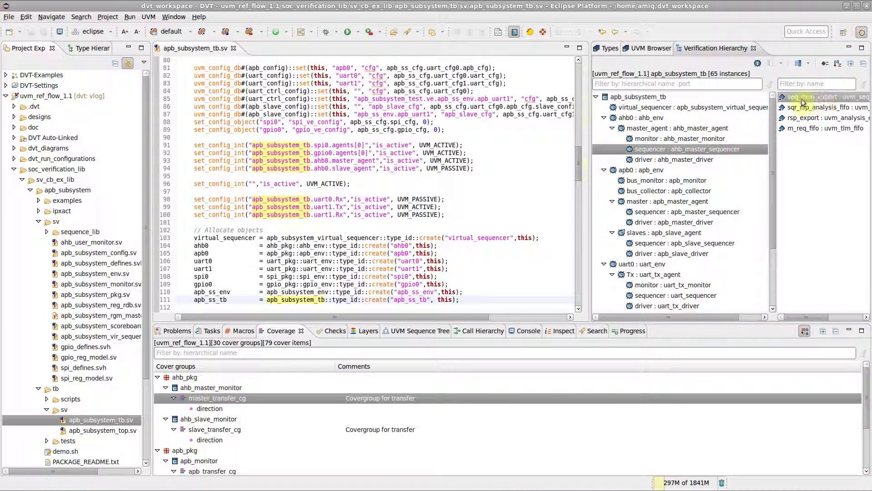
Filter instances by hierarchical name (.collect) and inspect the uart environment and monitor ports.
left_click(739, 83)
type("uart")
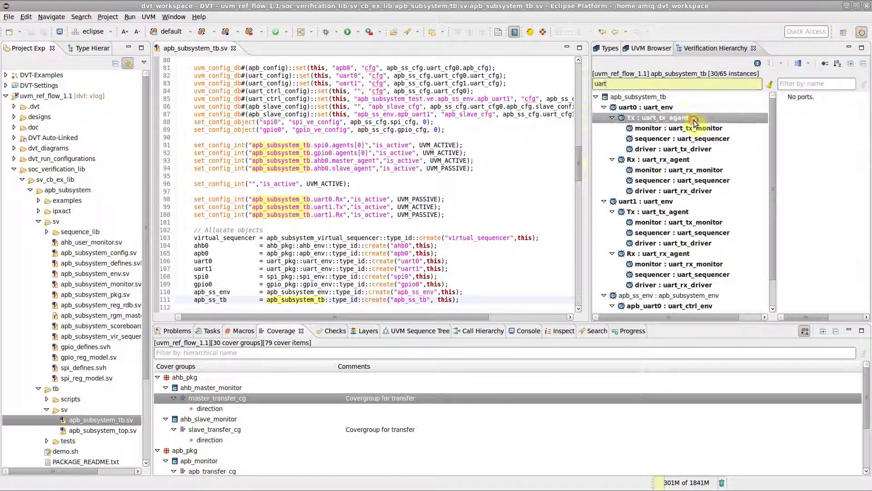
left_click(653, 202)
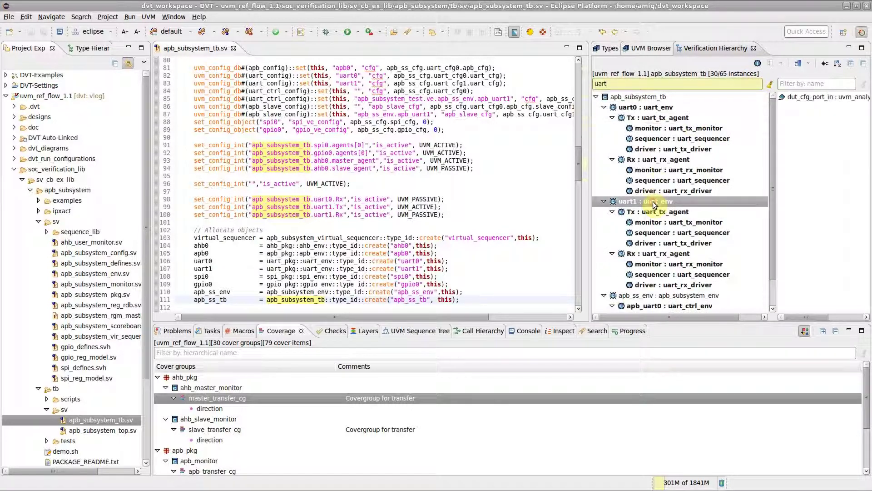
left_click(767, 83)
type(".c")
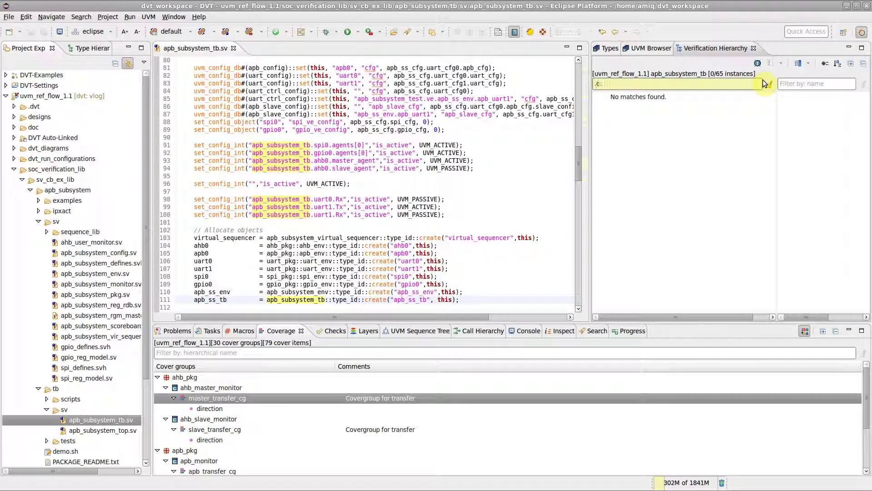
type("ollect")
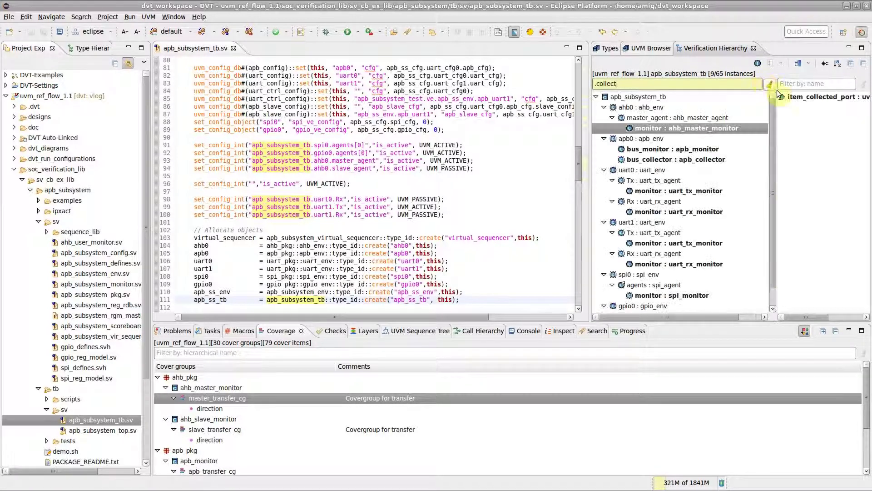
left_click(663, 192)
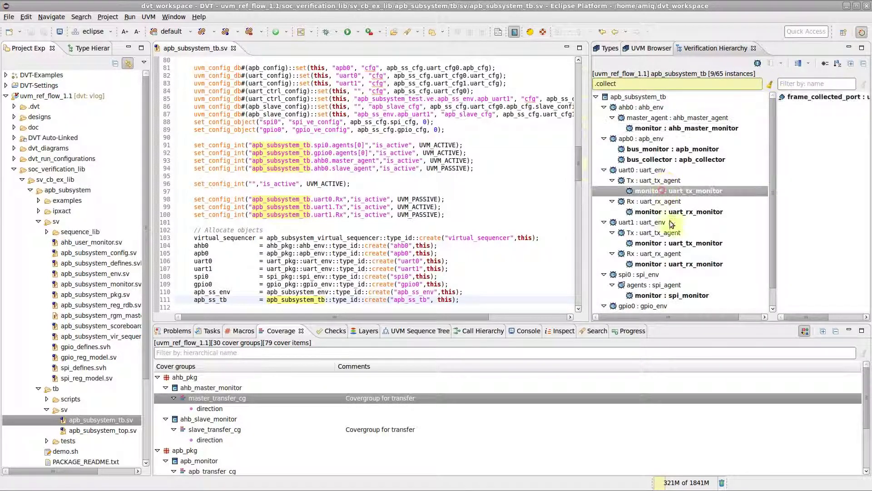
left_click(674, 264)
Open the spi_monitor creation code, its item_collected_port declaration, and the ahb_env class declaration.
double_click(695, 295)
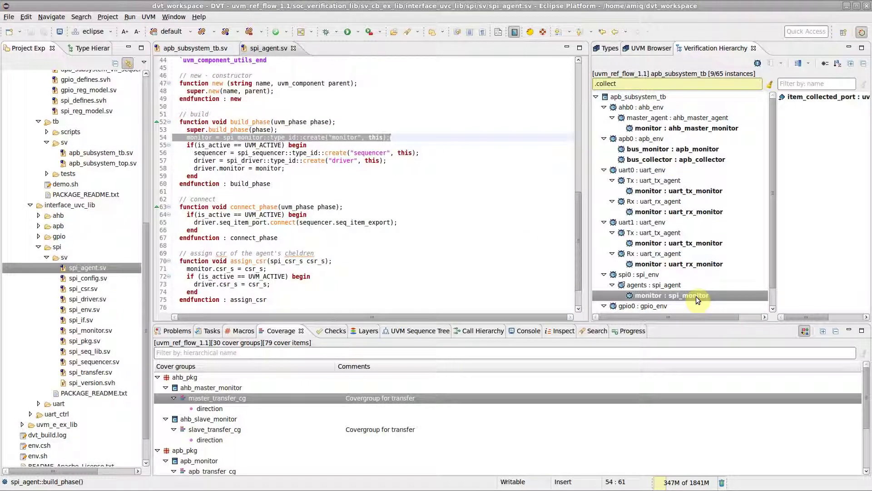
double_click(837, 97)
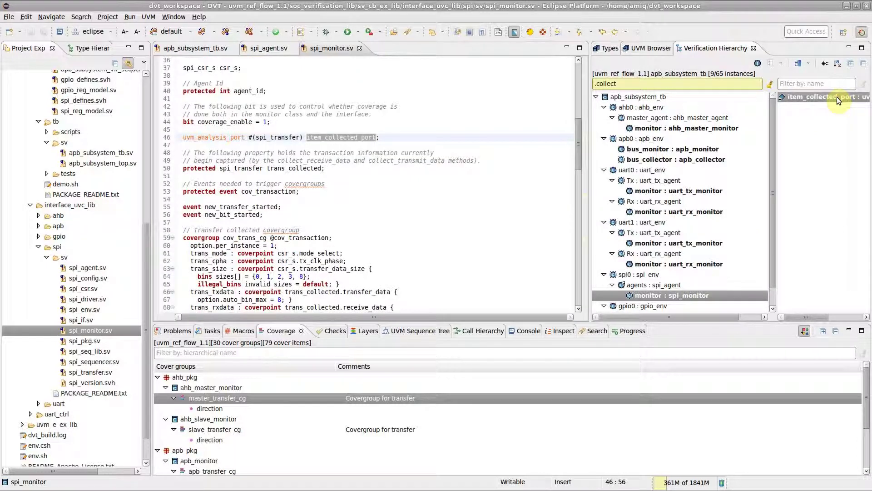
right_click(651, 107)
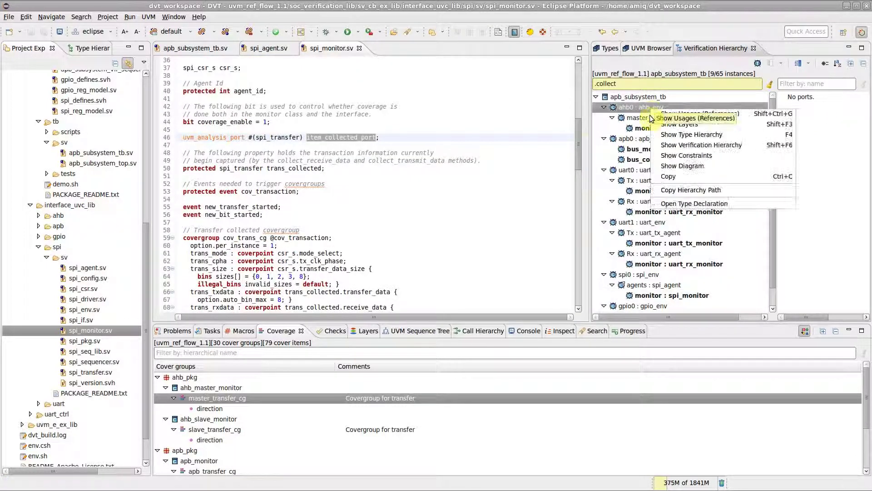
left_click(694, 203)
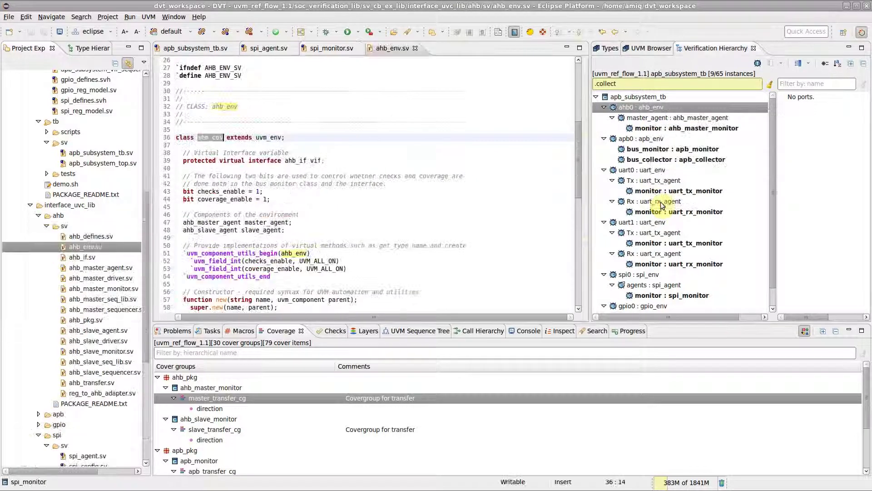
Jump to the uart0 creation line and copy the uart0 Tx agent's hierarchy path.
left_click(653, 170)
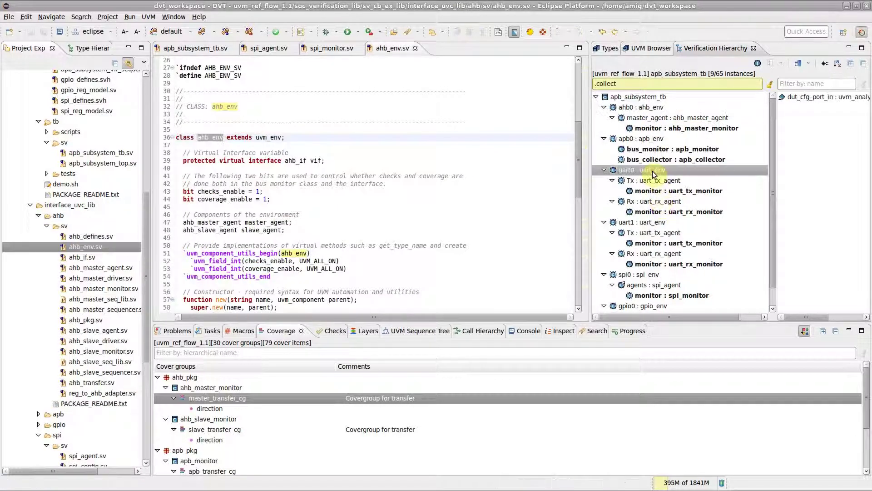
double_click(653, 170)
right_click(675, 181)
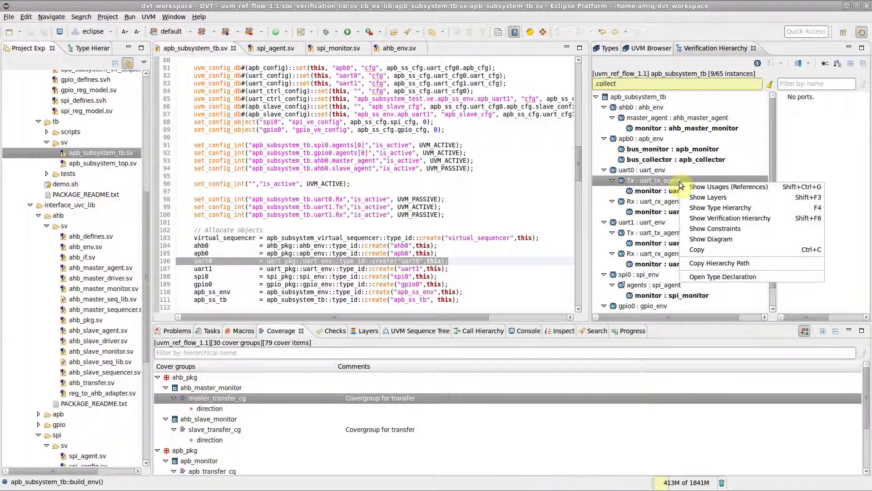
left_click(699, 265)
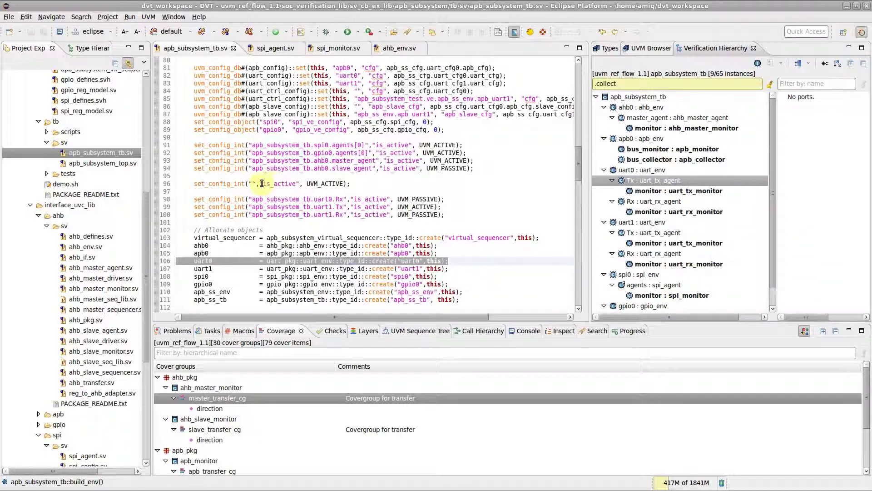